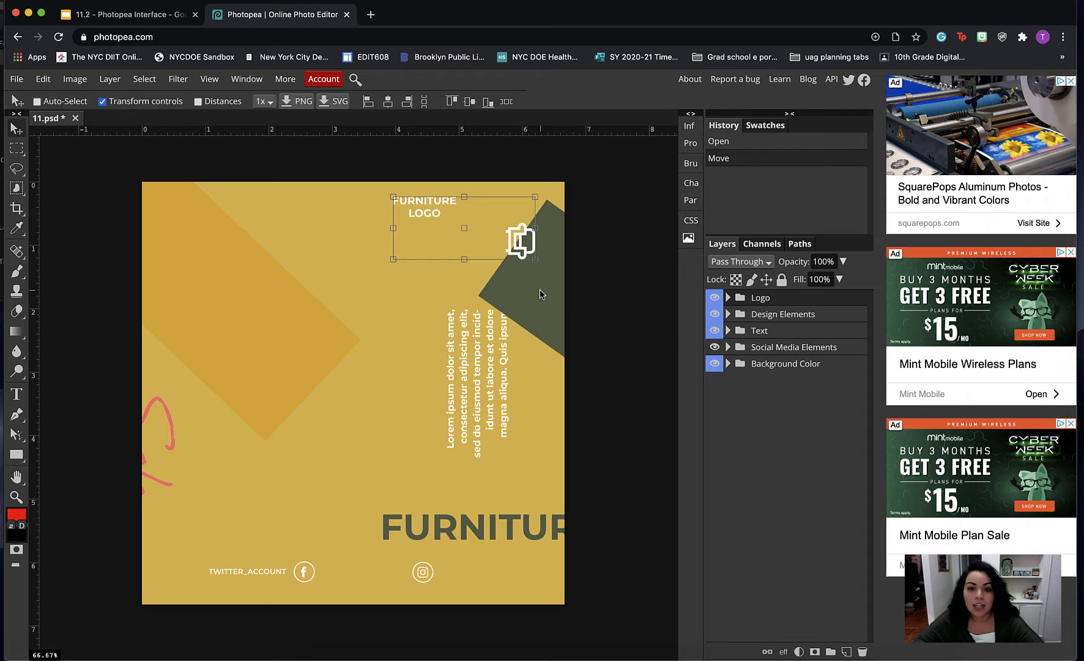
left_click(728, 298)
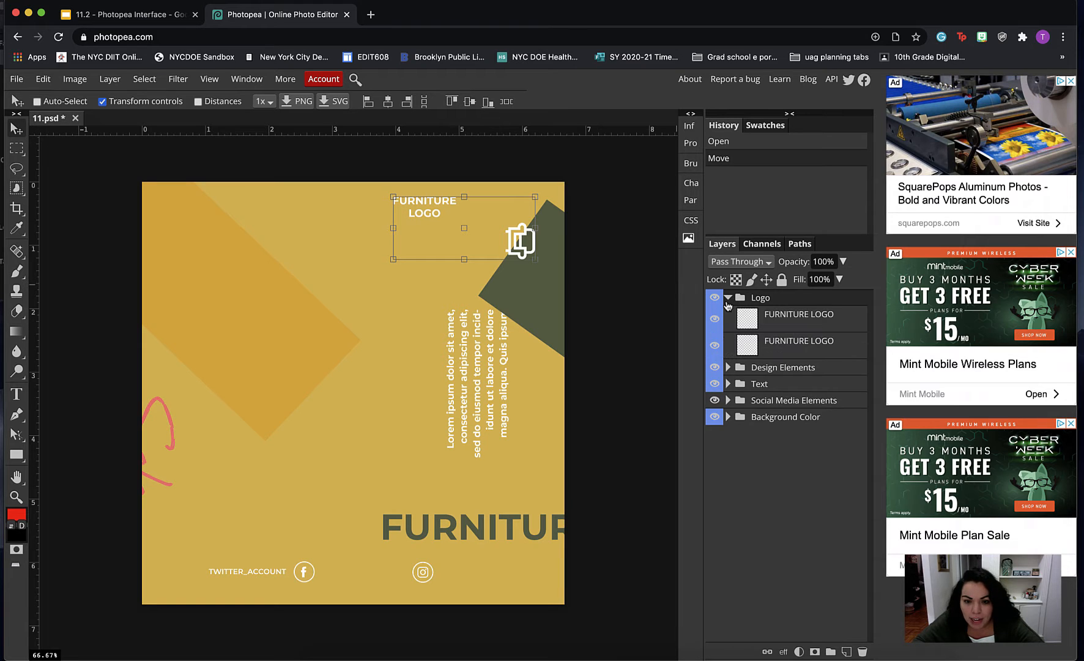
left_click(728, 368)
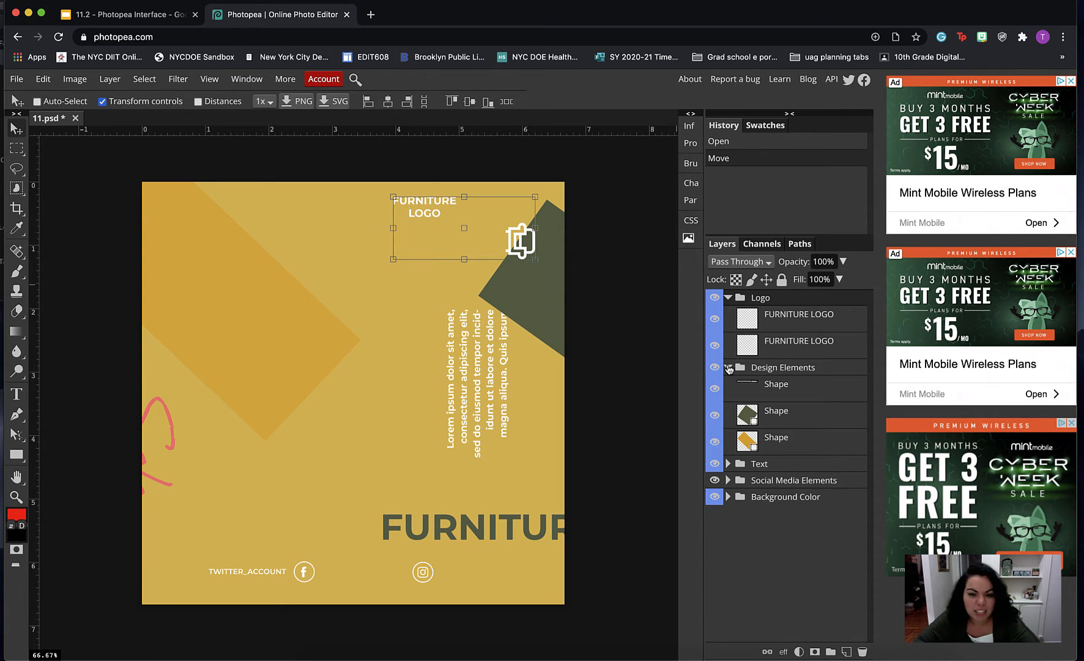
left_click(728, 464)
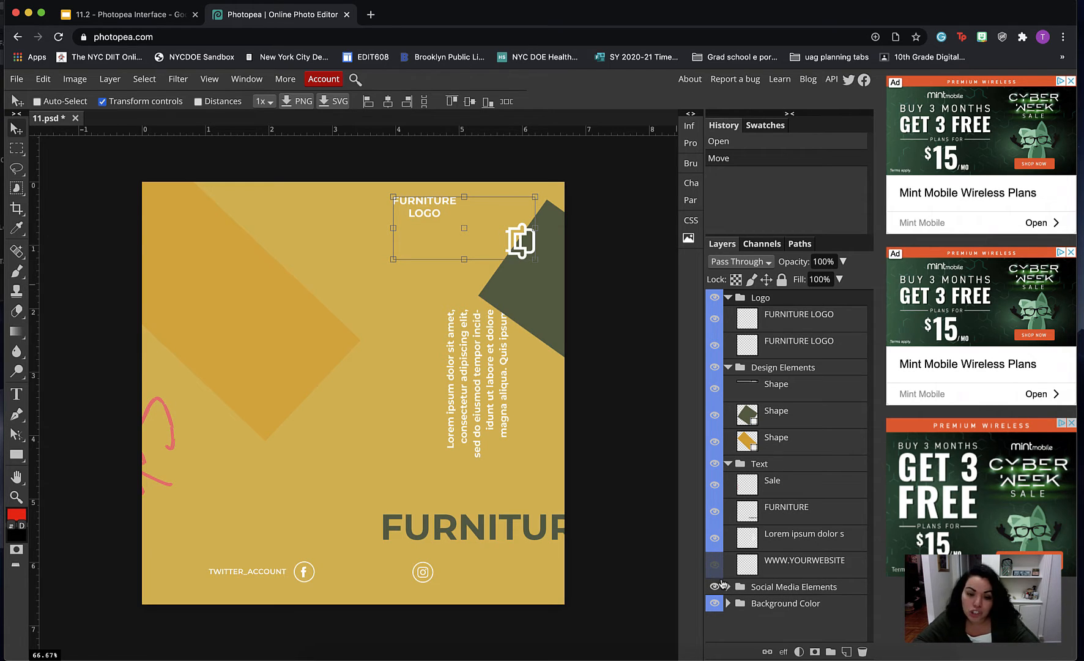
left_click(714, 566)
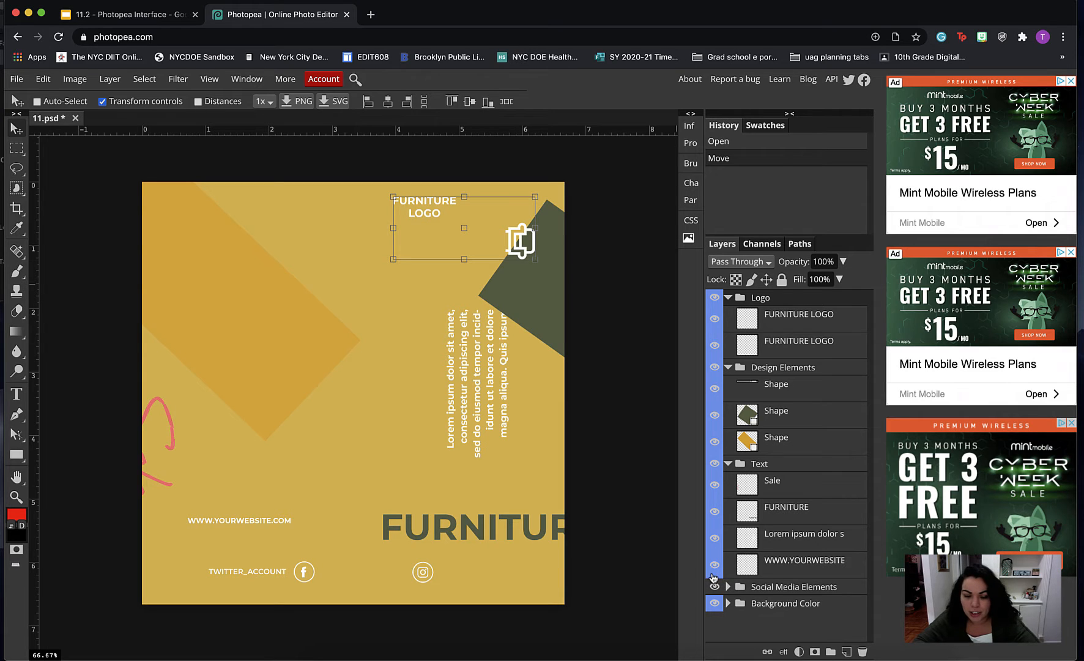
left_click(714, 568)
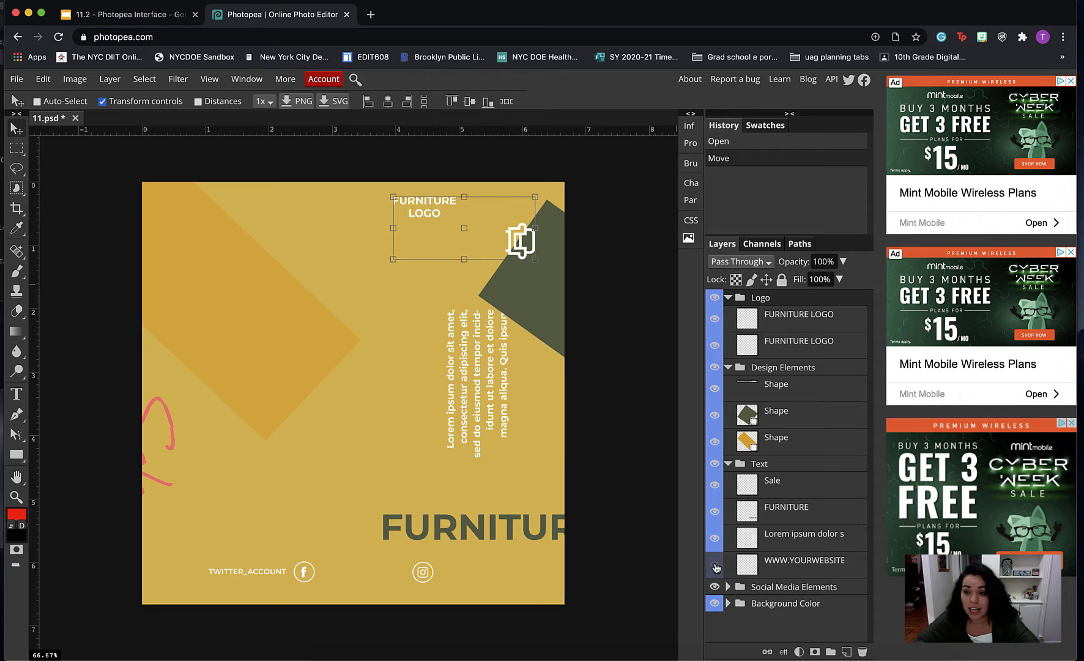
left_click(715, 567)
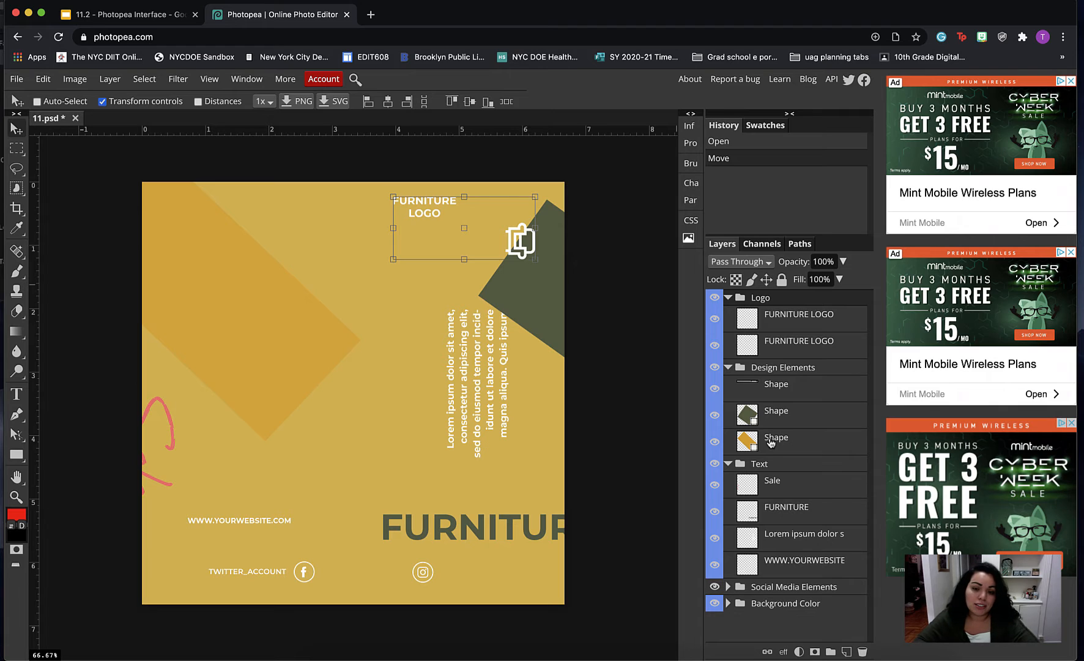
- Toggle the uppermost Shape layer in Design Elements off and on to identify it, and collapse that folder
left_click(716, 394)
left_click(717, 394)
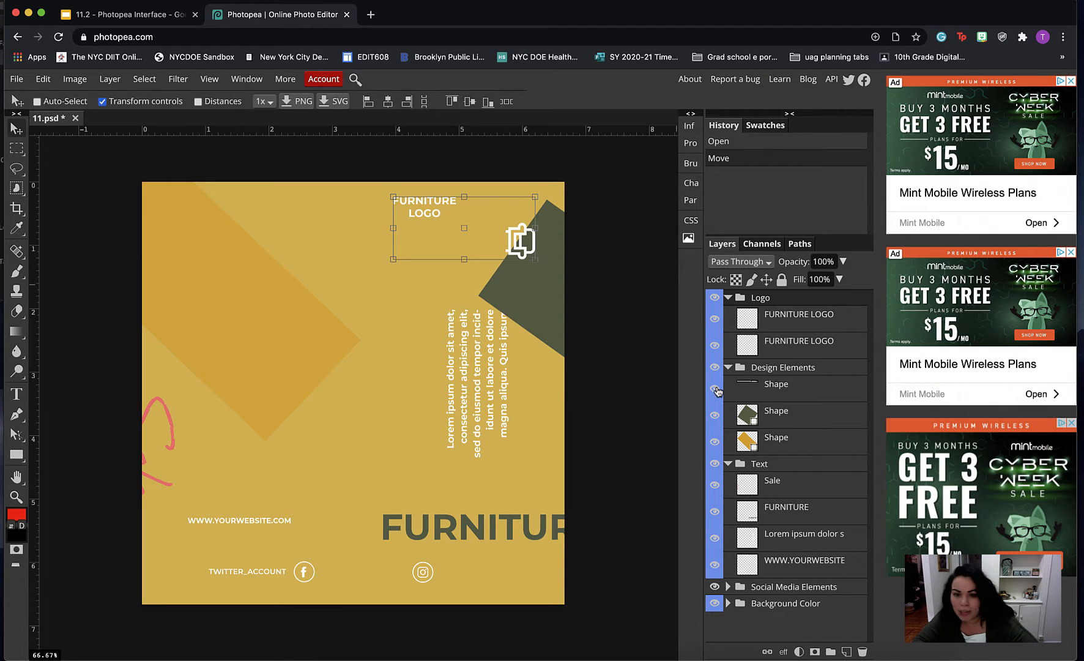
left_click(717, 394)
left_click(717, 395)
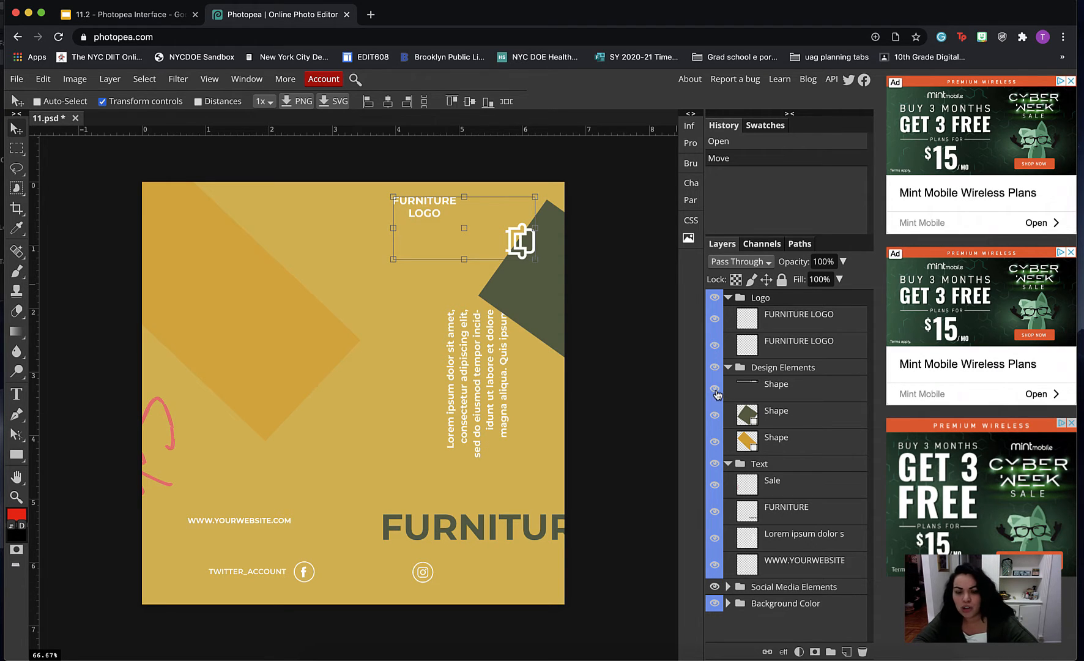
left_click(718, 394)
left_click(717, 395)
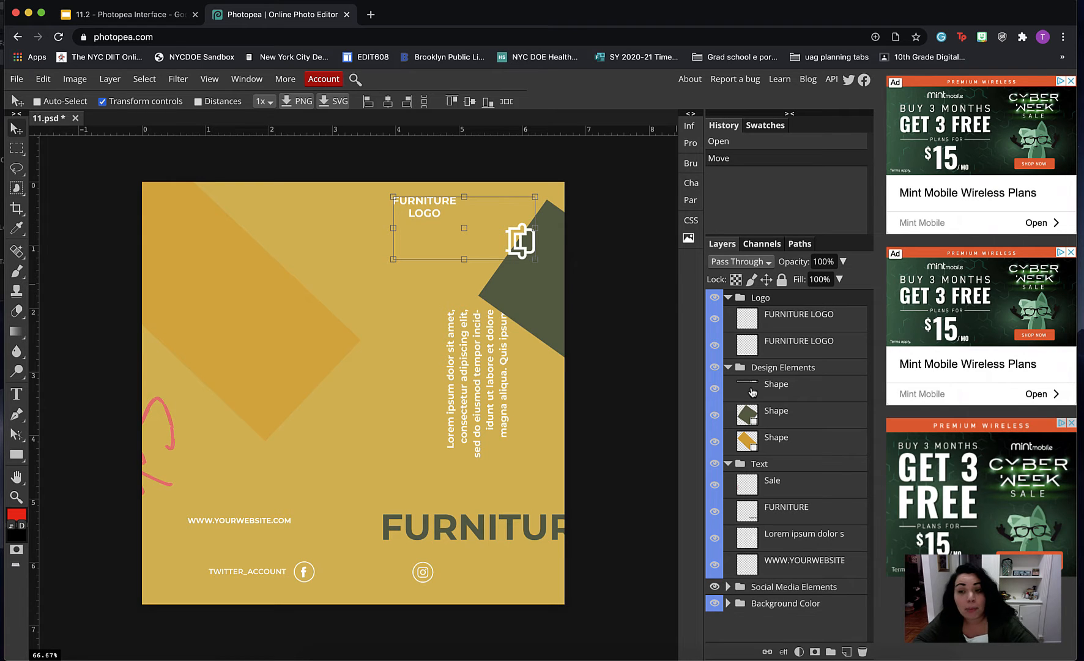
left_click(729, 368)
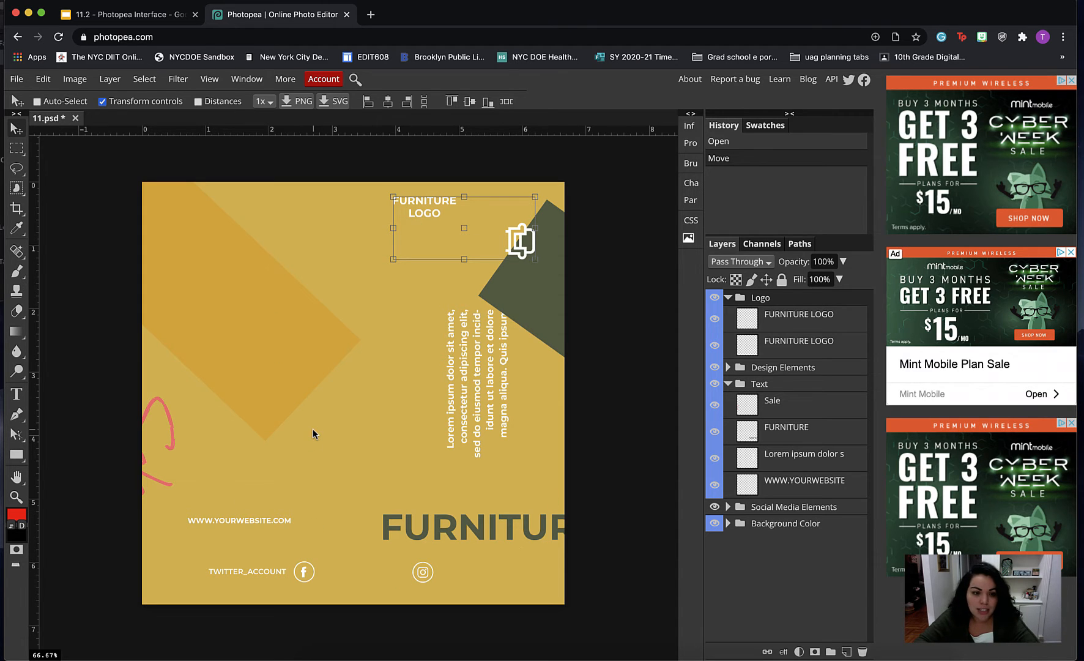
- Open the Final Image file as a separate document and compare it with 11.psd, returning to 11.psd
left_click(17, 80)
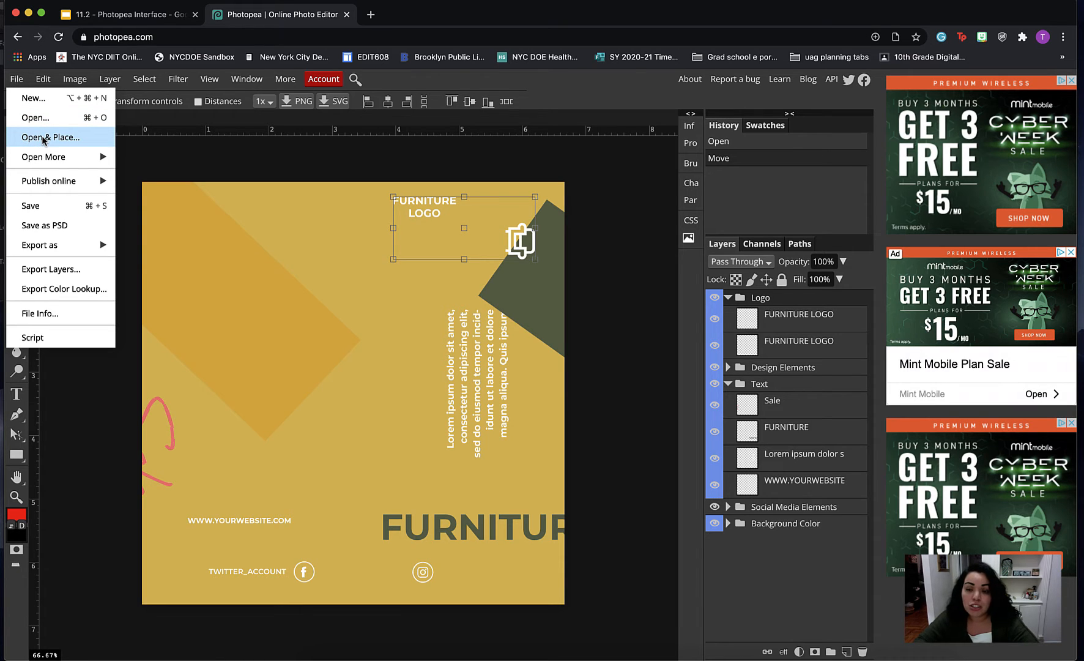
left_click(35, 117)
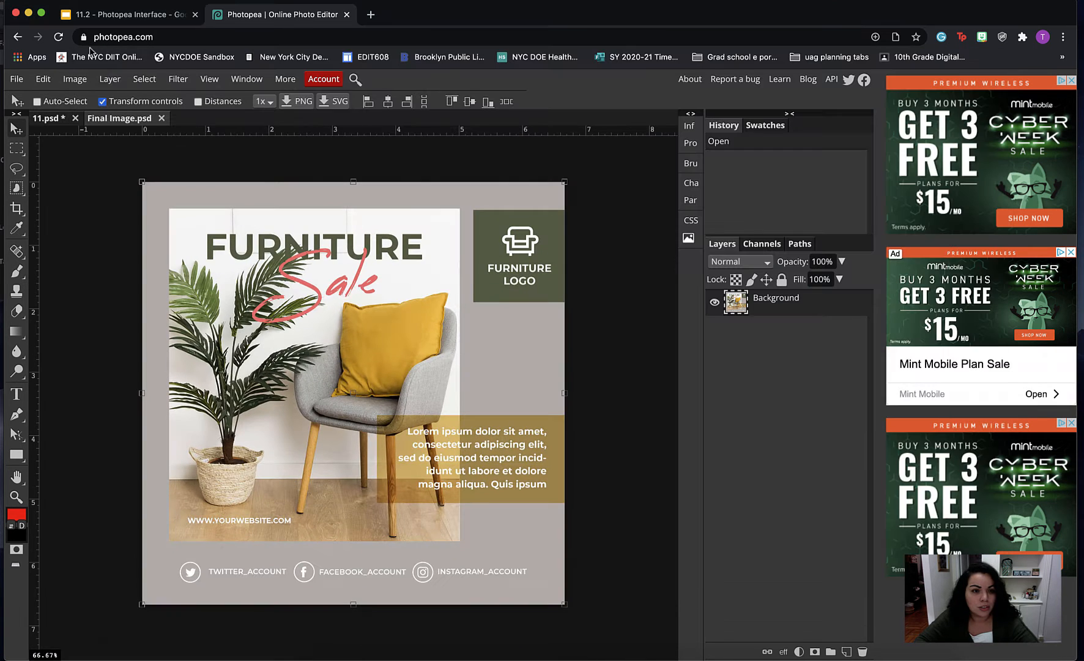
left_click(48, 118)
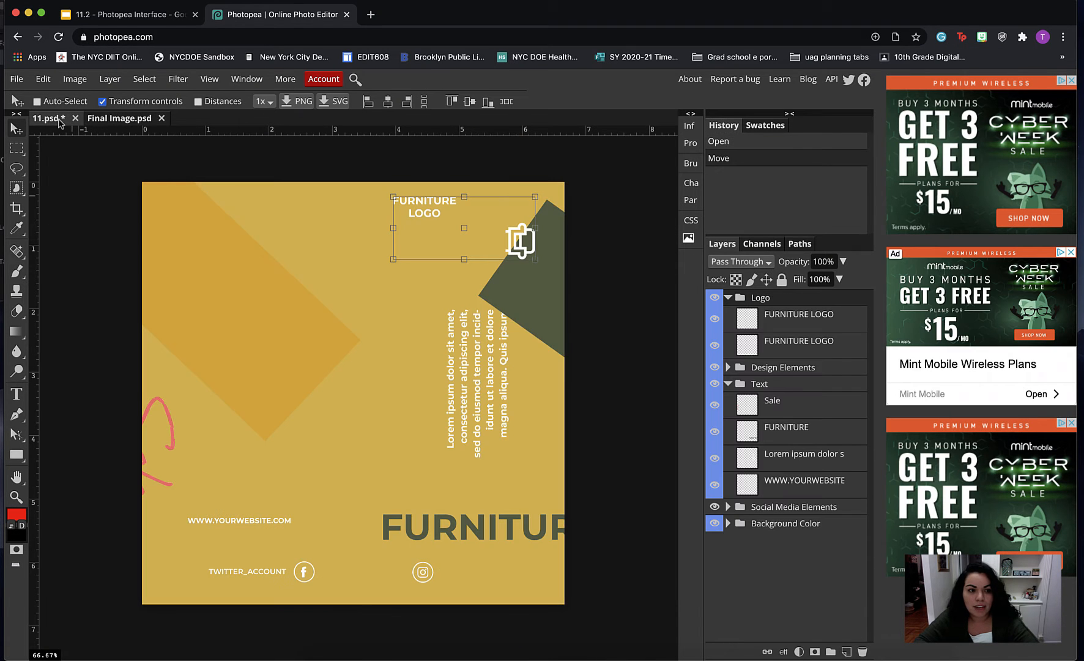
left_click(137, 126)
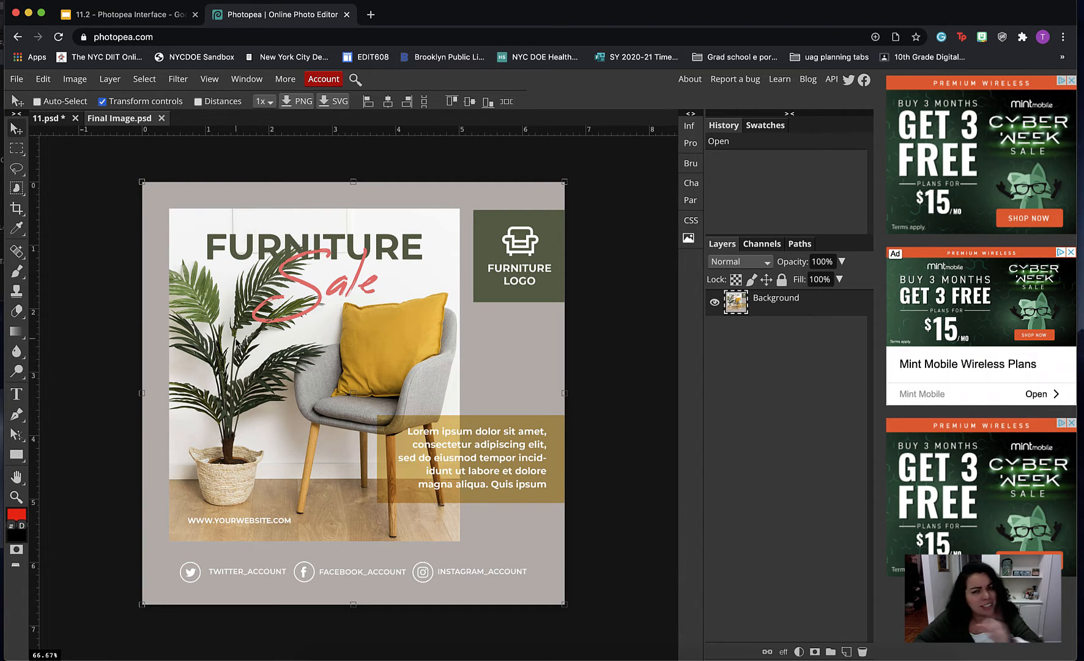
left_click(47, 118)
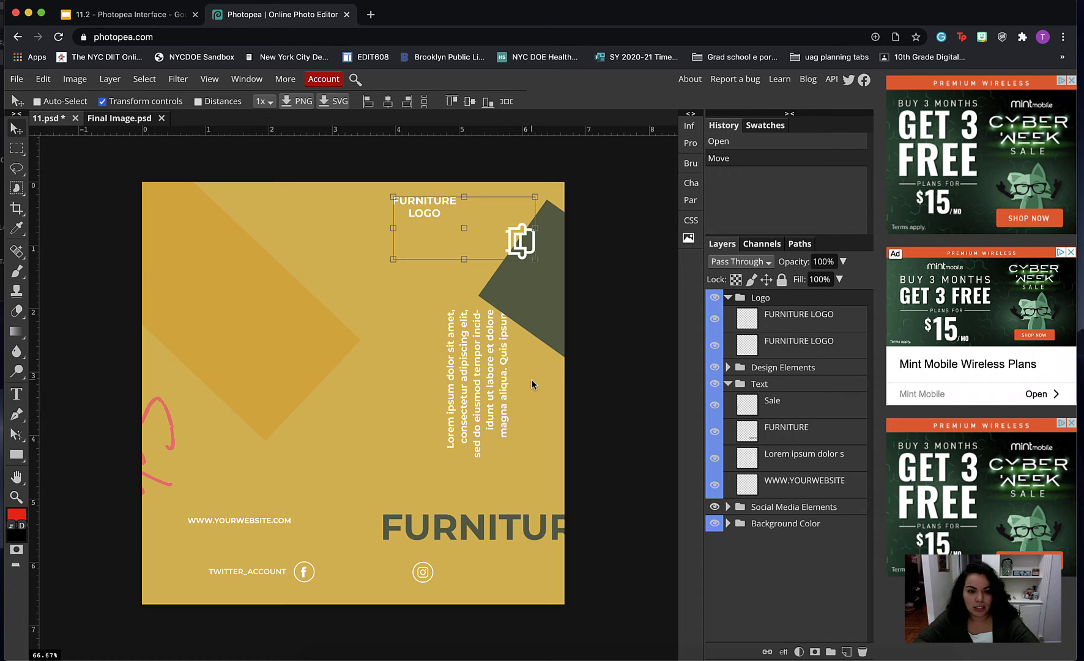
- Place Final Image.jpg into 11.psd as a new layer
left_click(17, 78)
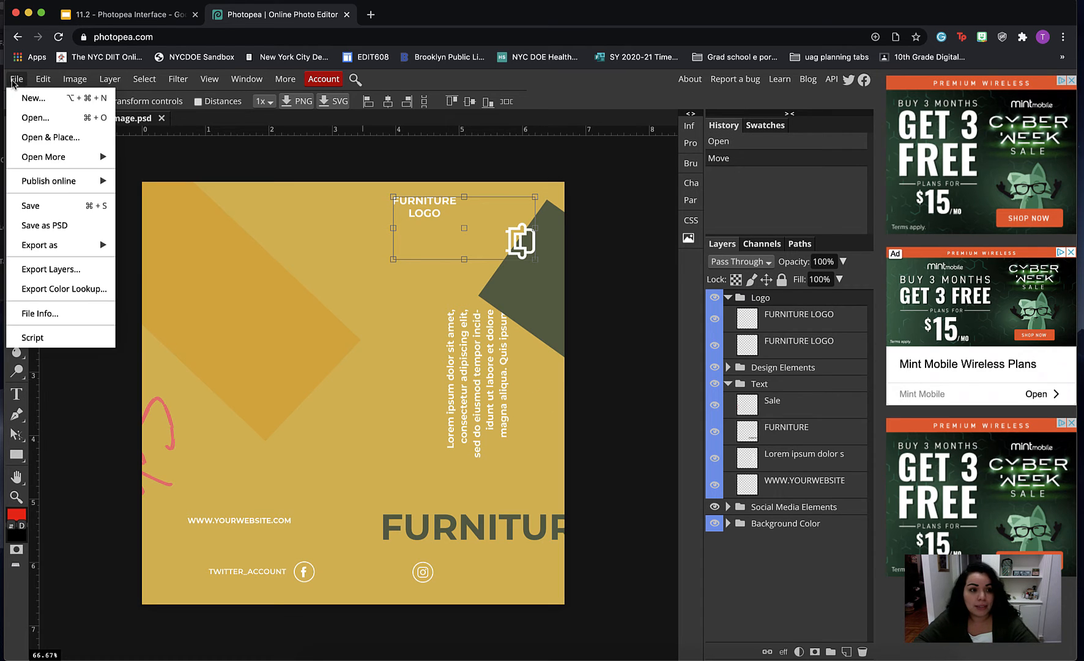
left_click(55, 137)
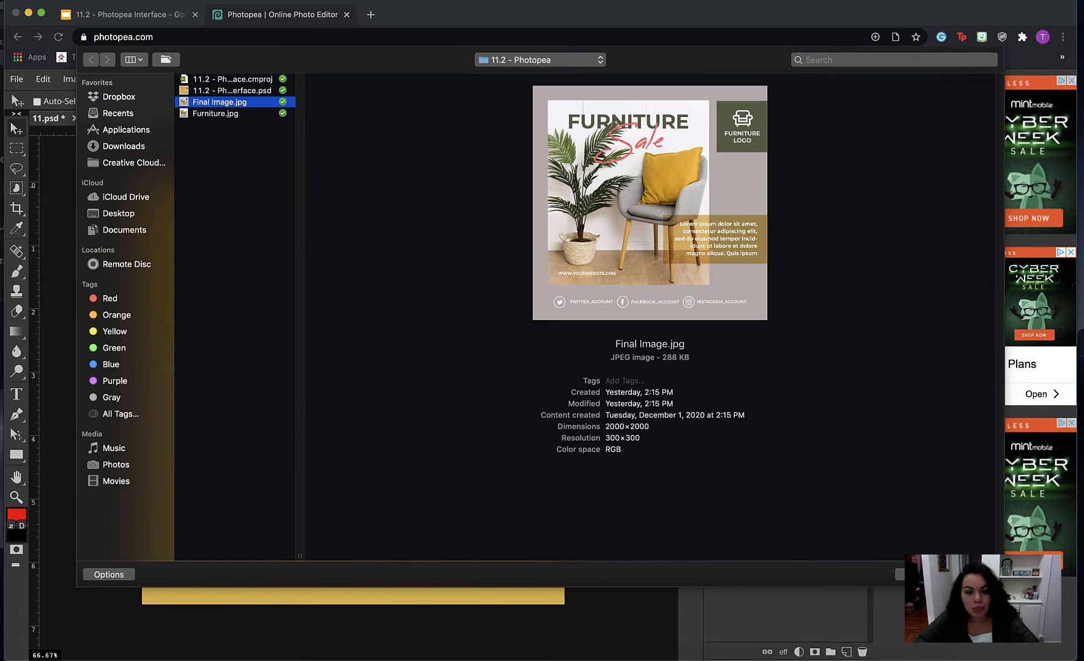
left_click(972, 574)
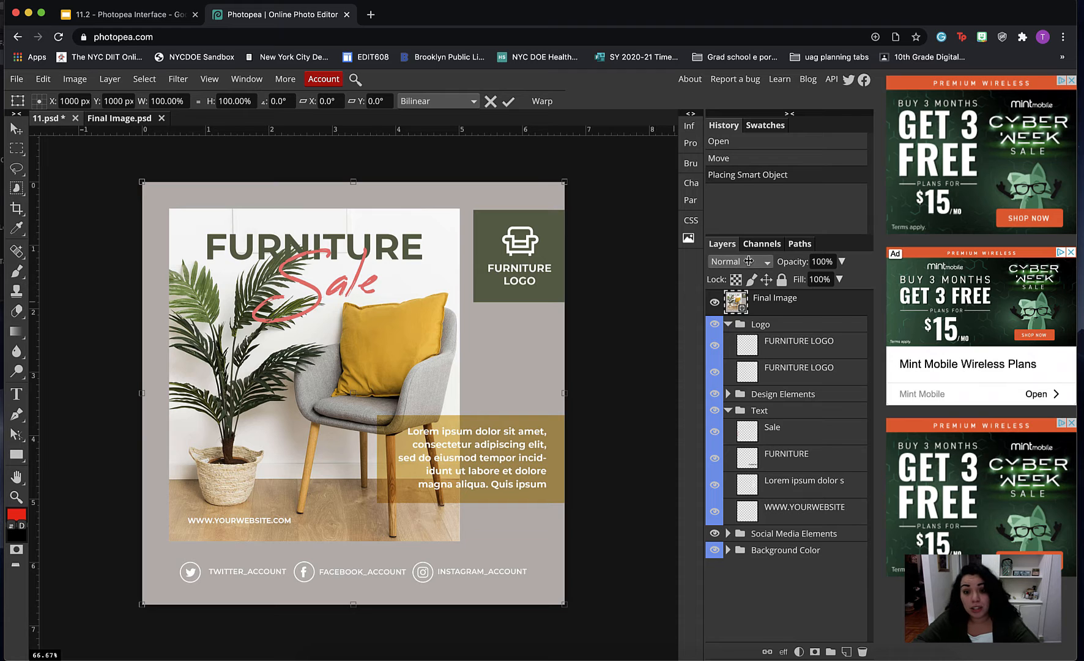
- Toggle the Final Image layer's visibility to compare it with the unfinished design, leaving the layer hidden
left_click(714, 302)
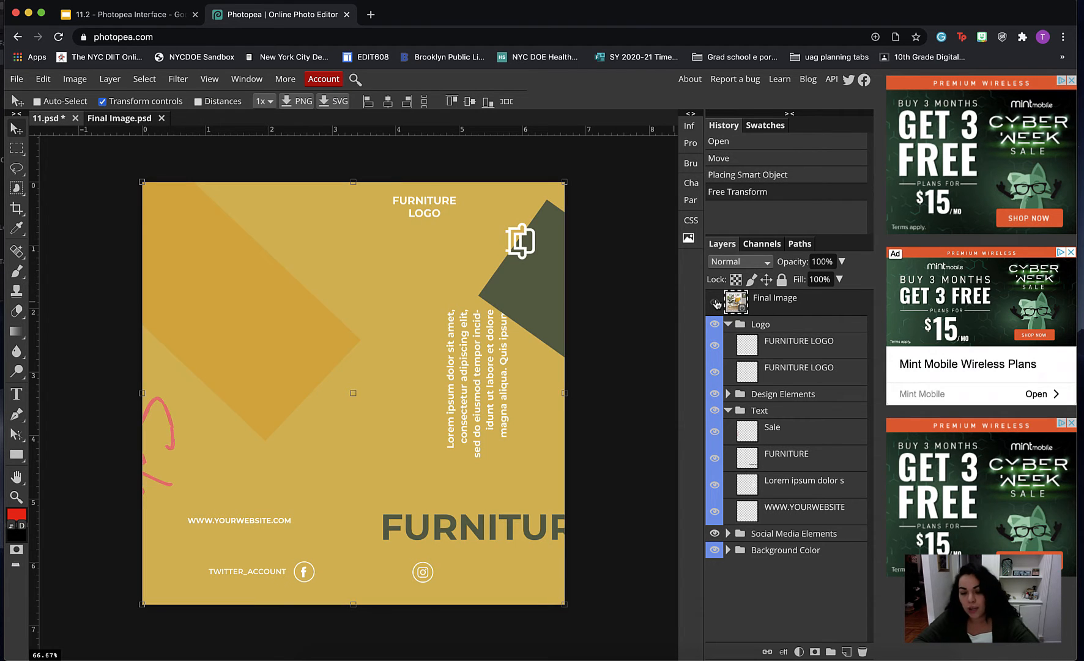
left_click(716, 303)
left_click(716, 303)
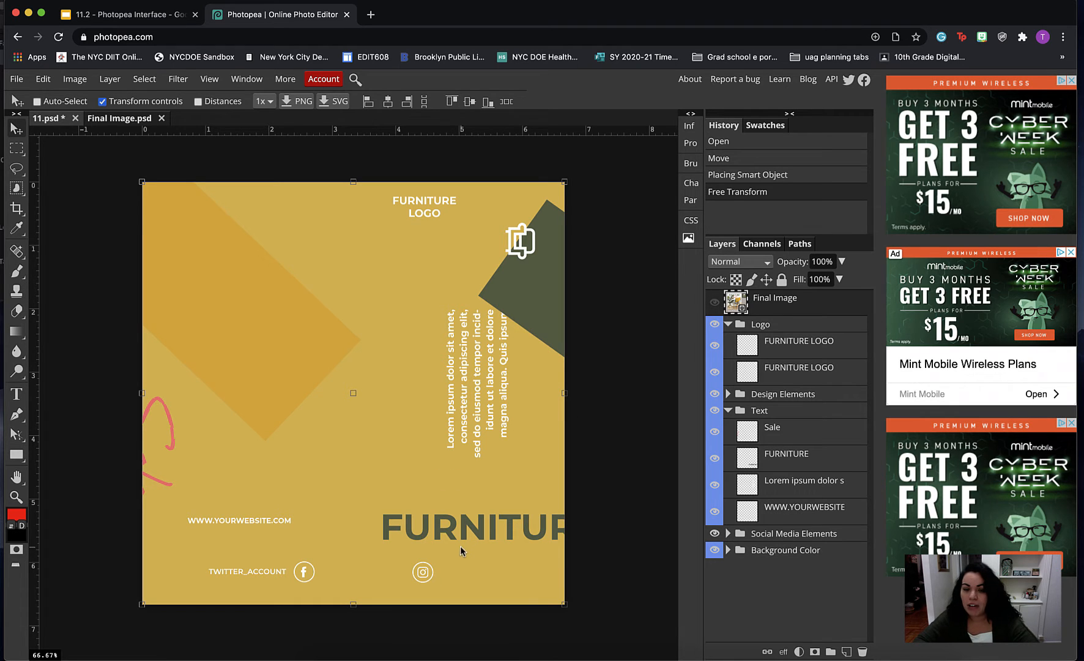
left_click(714, 303)
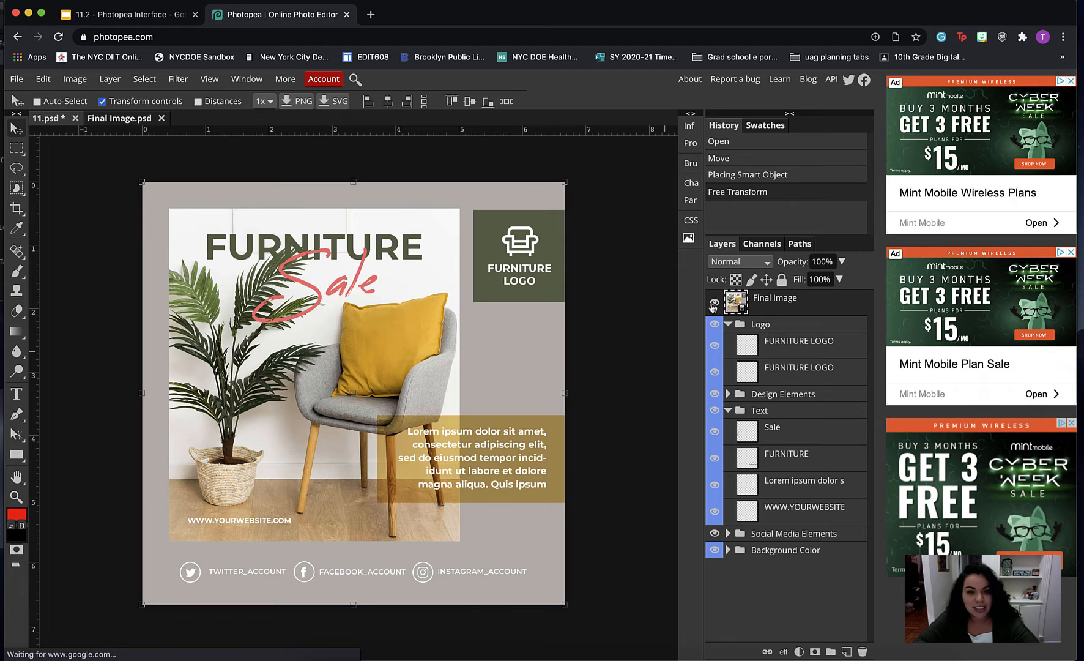
left_click(714, 302)
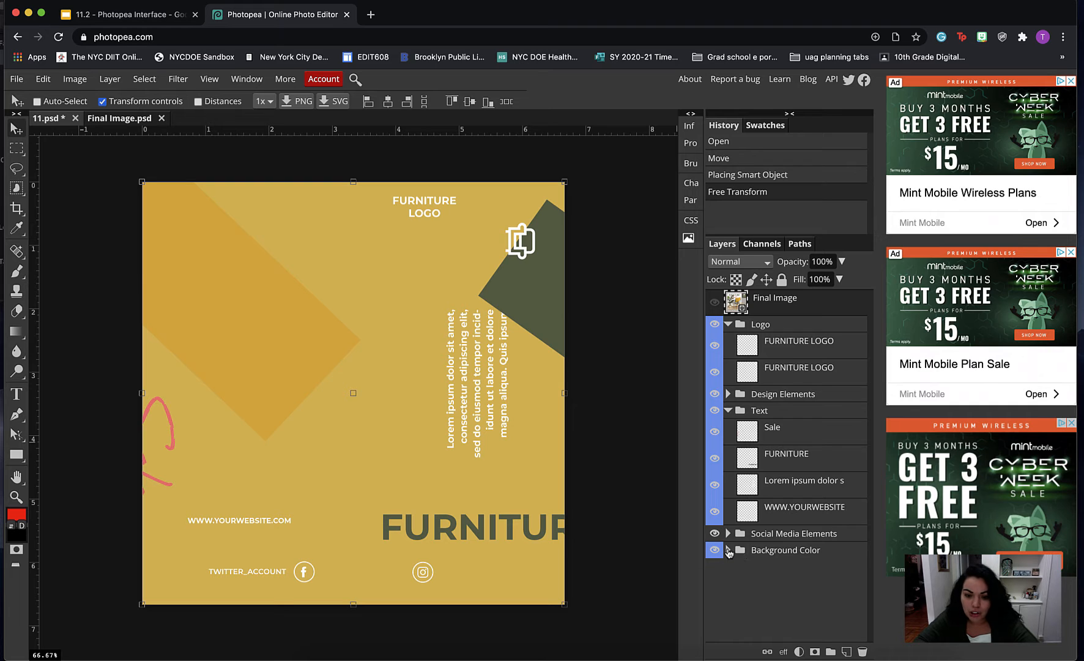
- Expand the Background Color folder and change the Background fill layer to warm light grey, hex cbc7bb
left_click(728, 551)
left_click(748, 575)
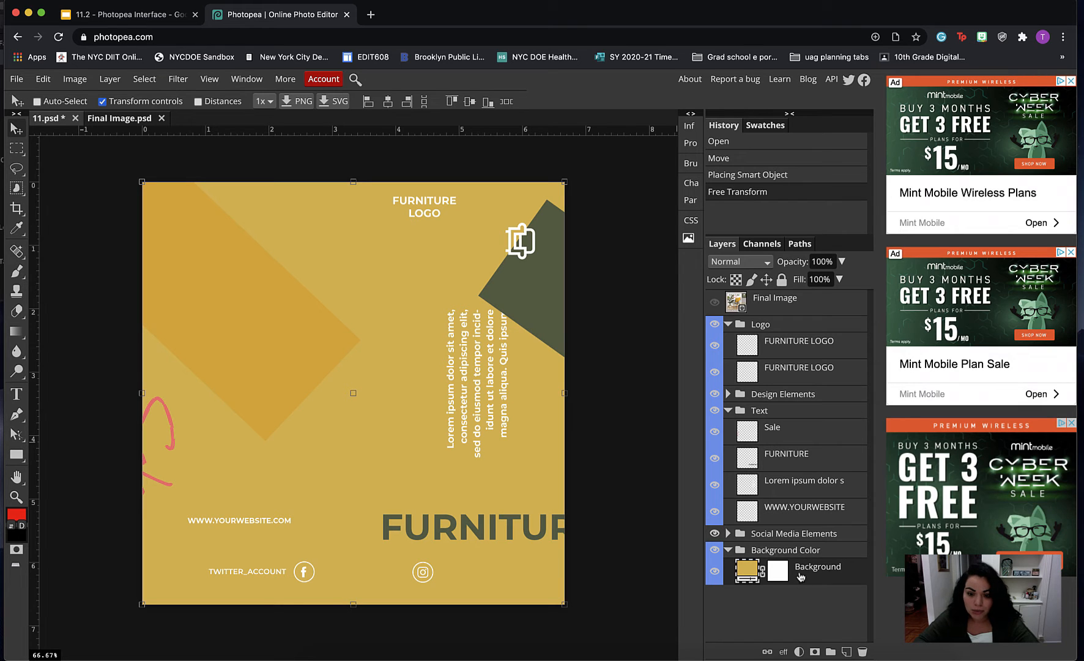
double_click(752, 572)
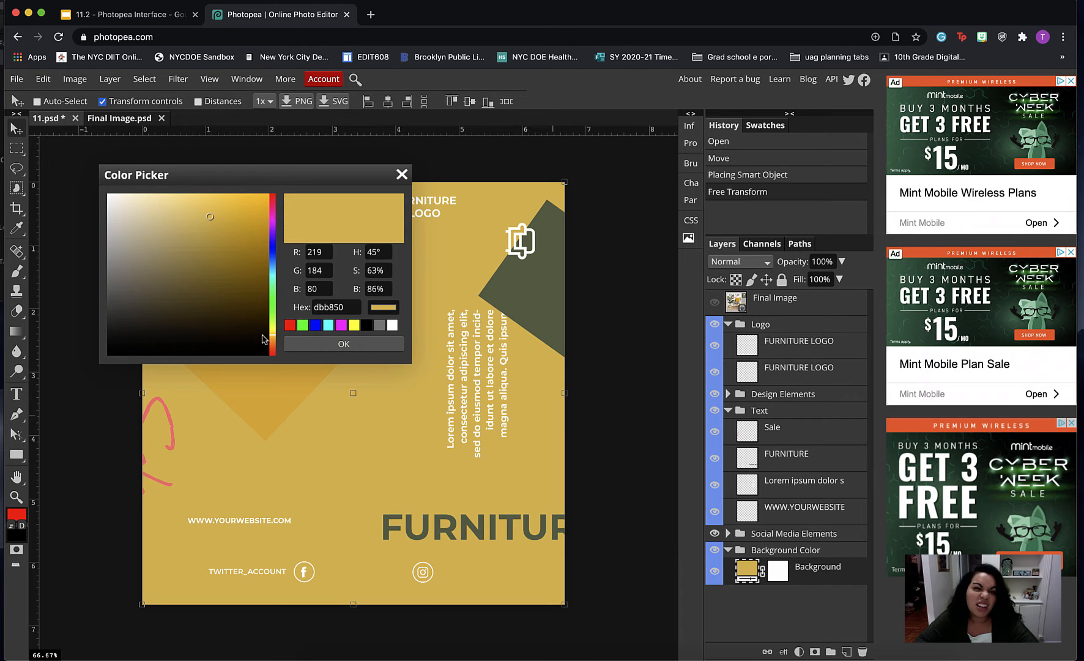
mouse_move(211, 218)
left_mouse_down()
mouse_move(114, 286)
mouse_move(121, 229)
left_mouse_up()
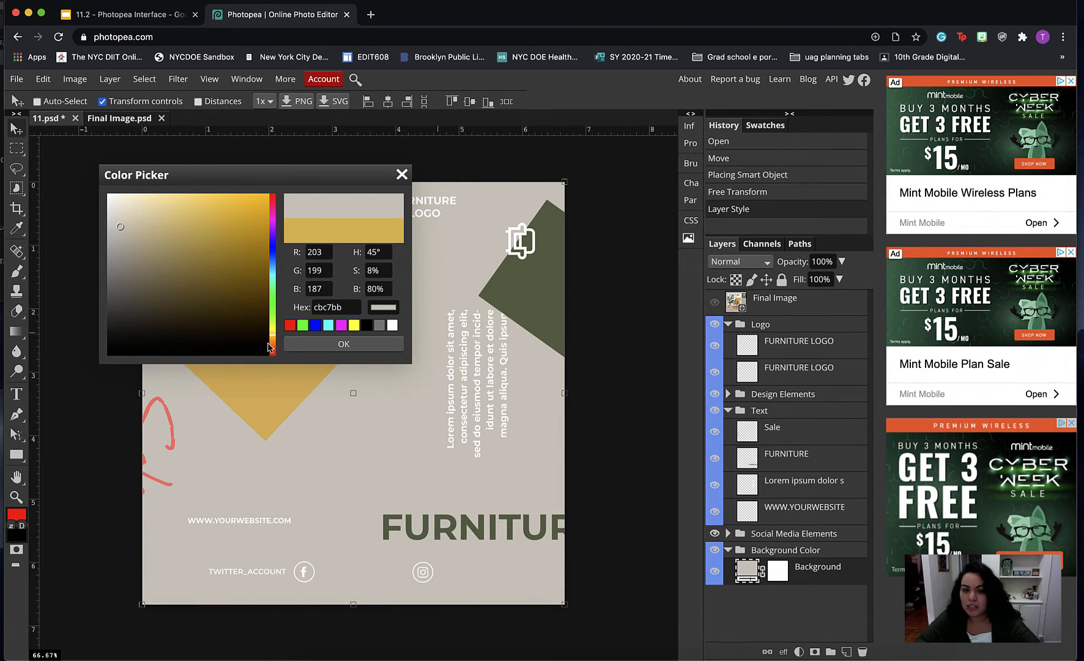
left_click(344, 346)
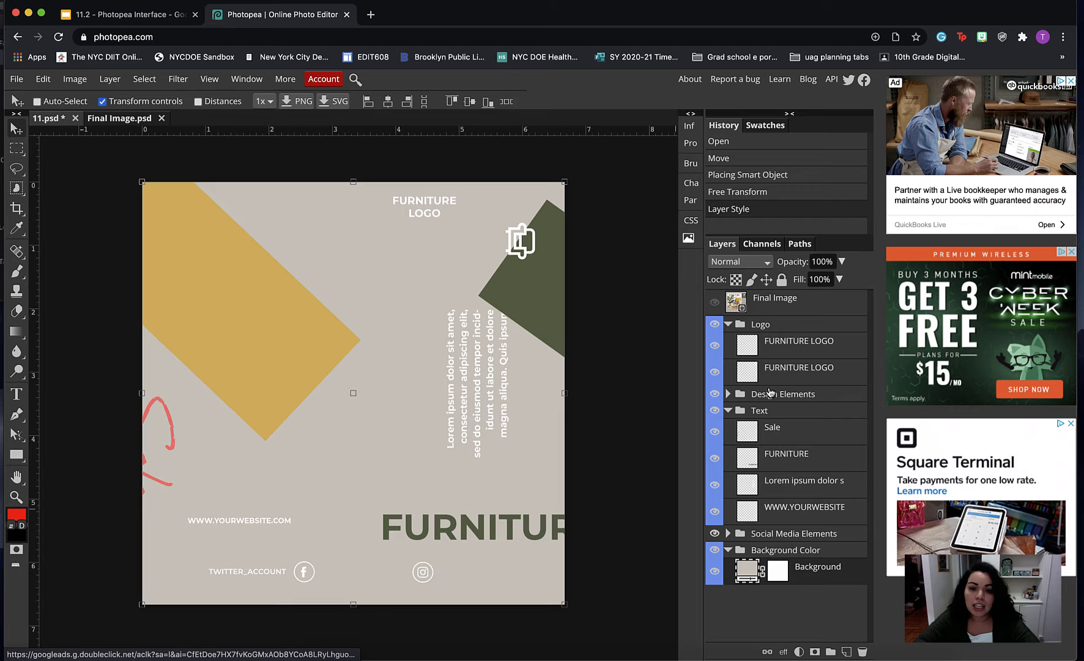
- Show the Final Image layer and place Furniture.jpg into 11.psd
left_click(715, 304)
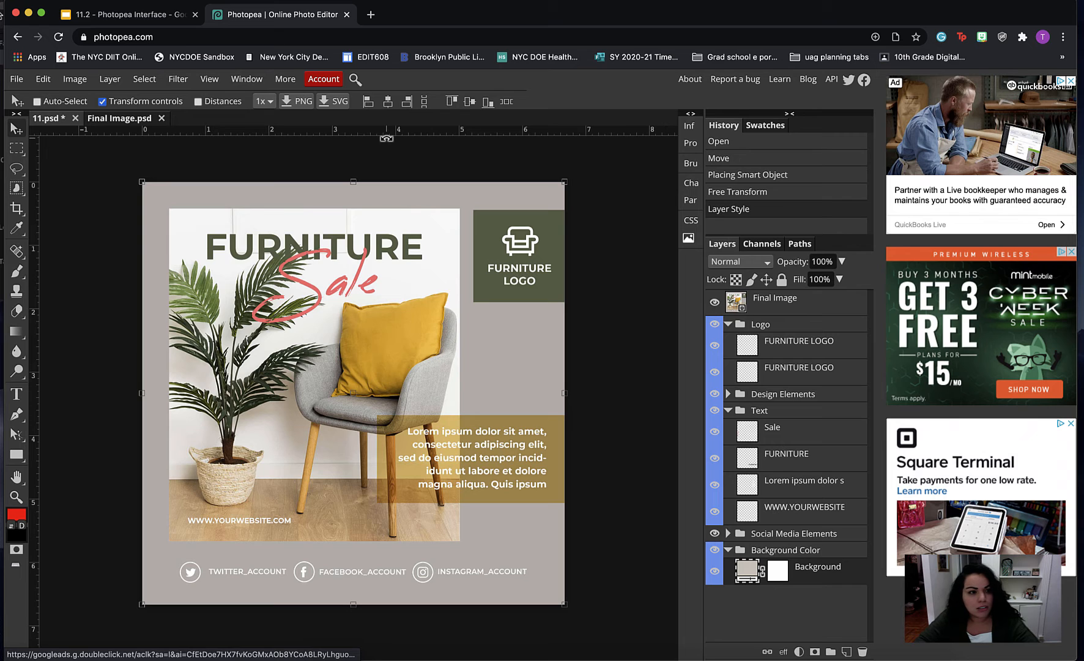
left_click(17, 79)
left_click(38, 140)
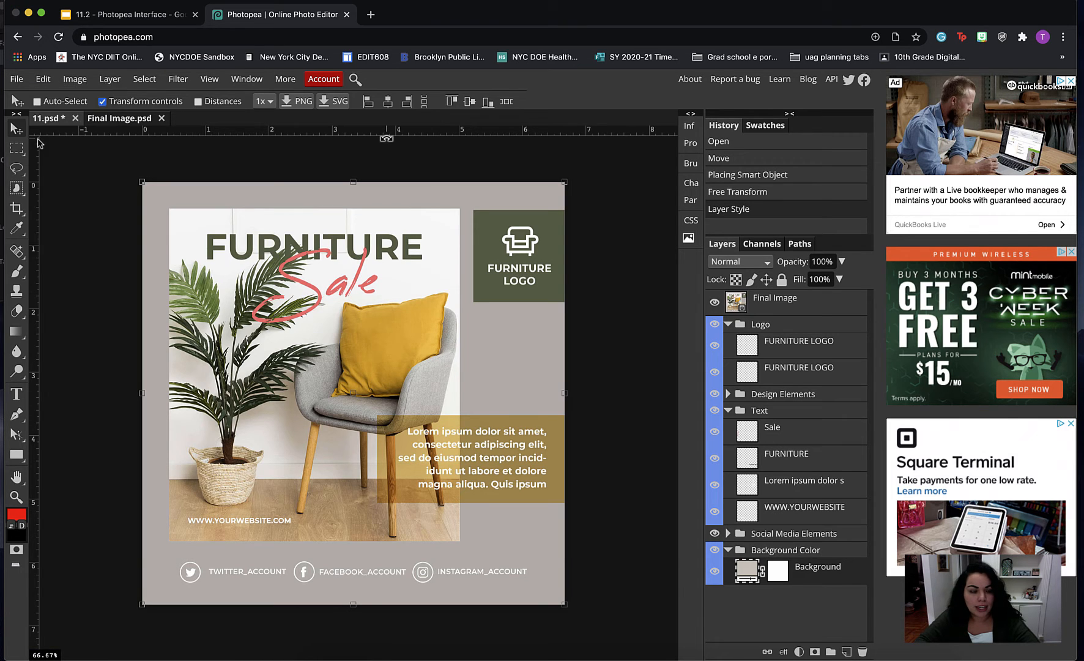
left_click(251, 115)
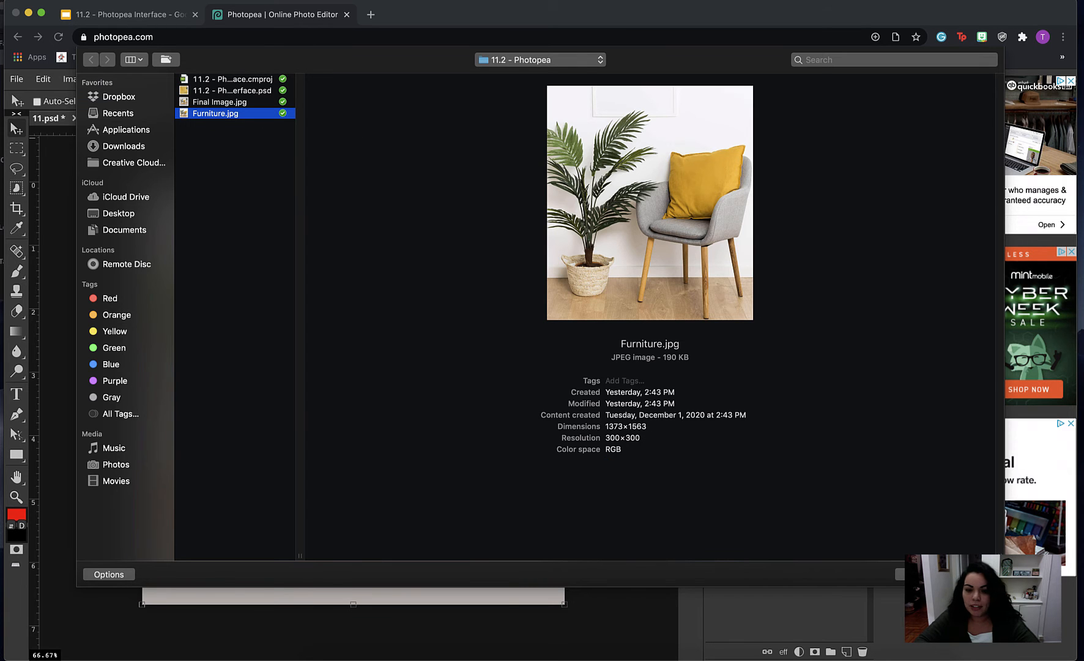
left_click(972, 574)
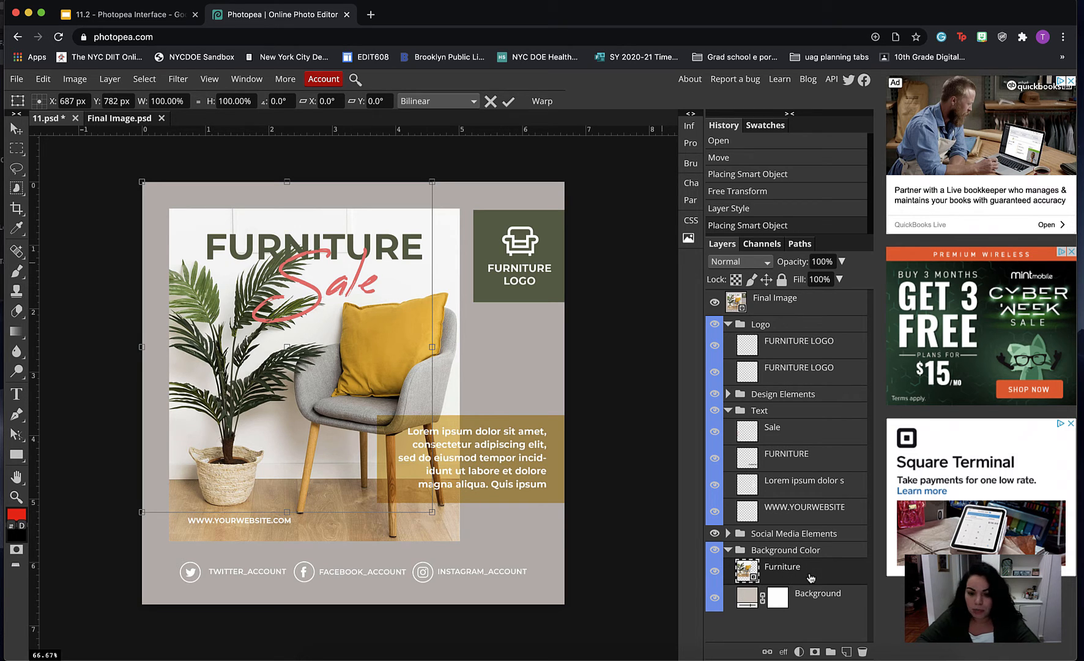
- Move the Furniture layer above Final Image, then align and slightly enlarge the photo to match the reference's photo area
left_click_drag(811, 577, 811, 296)
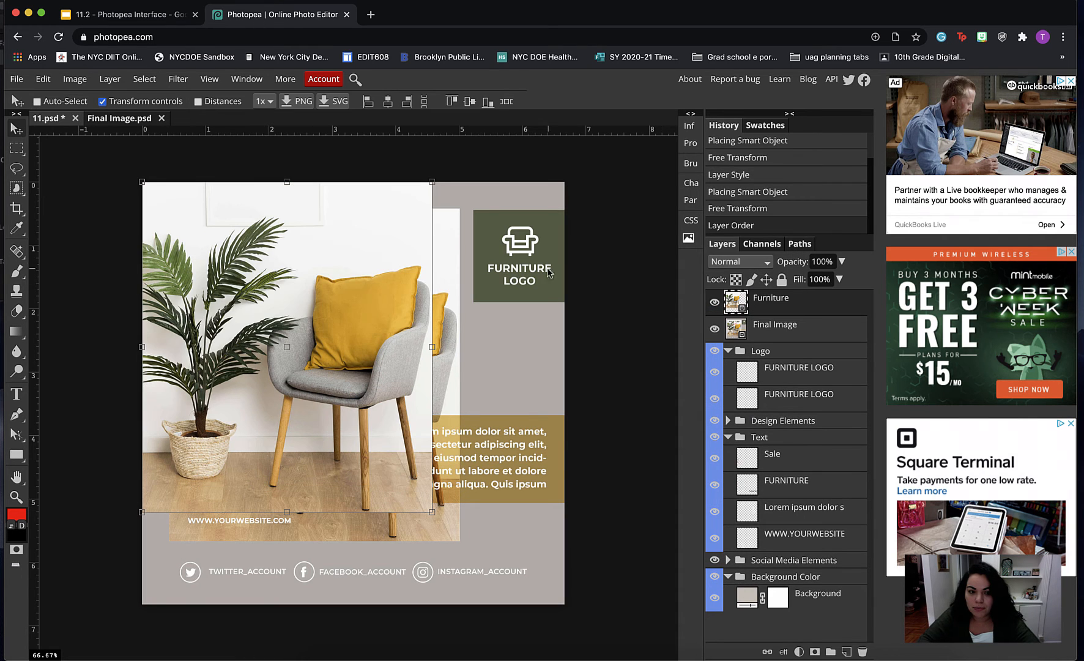
left_click_drag(328, 276, 356, 298)
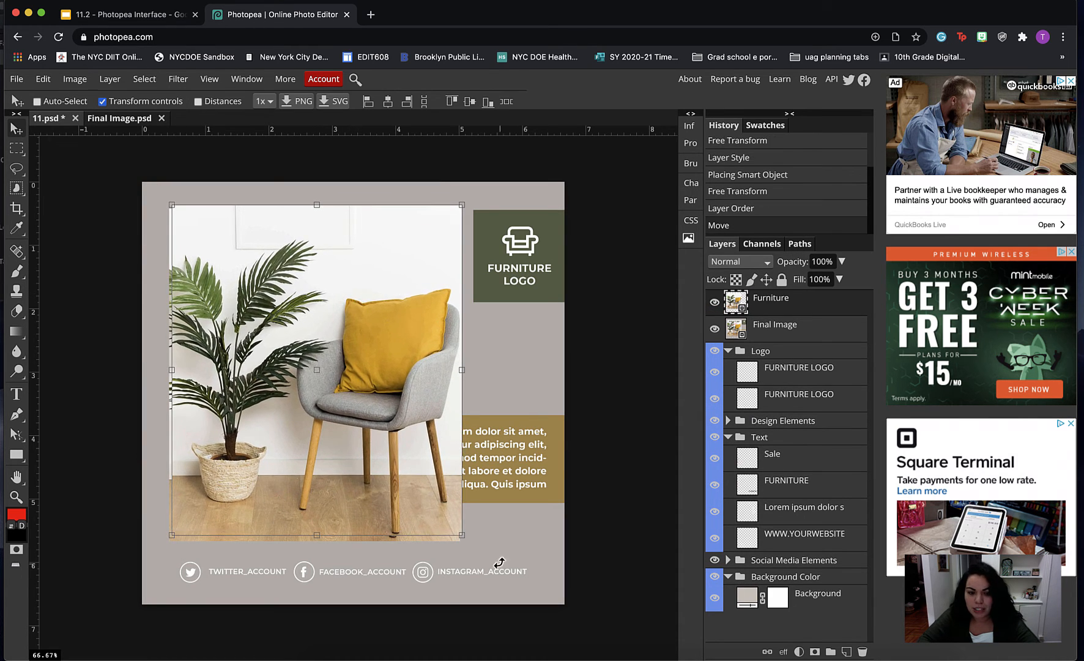
left_click_drag(462, 530, 467, 540)
- Move the Final Image layer above Furniture and toggle its visibility to compare the photo placement with the reference
left_click_drag(829, 332, 717, 309)
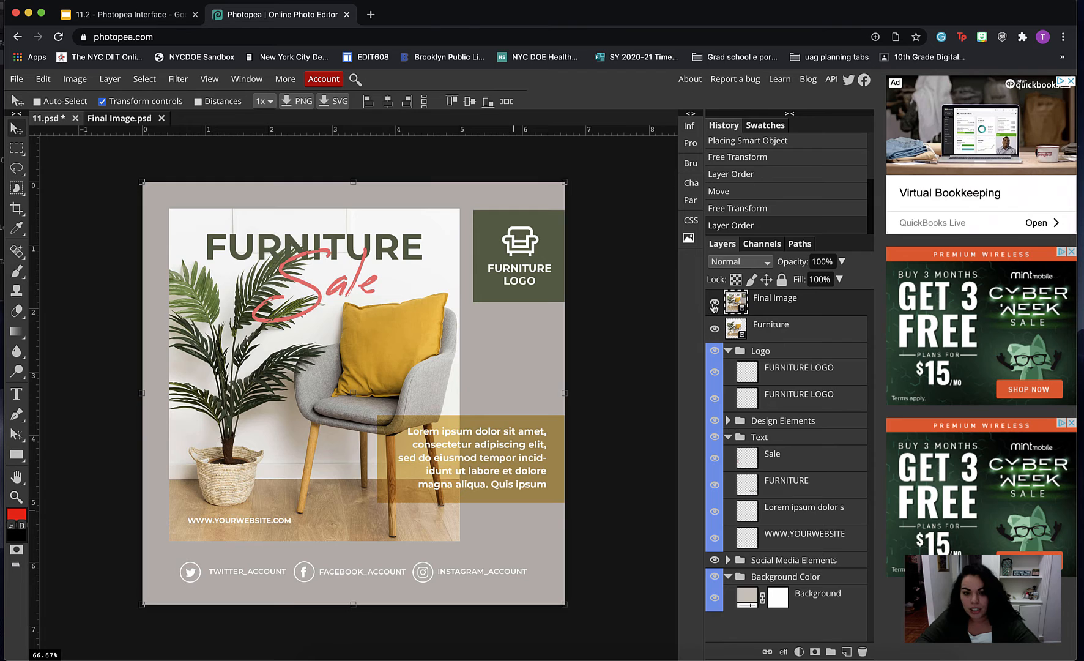
left_click(714, 304)
left_click(714, 305)
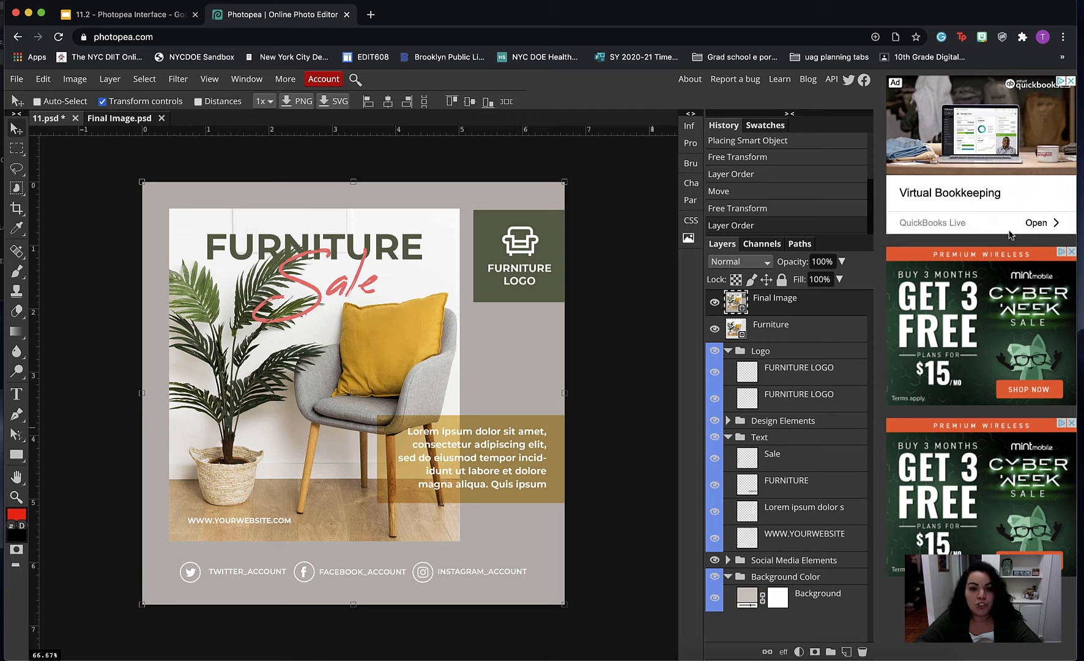
left_click(714, 302)
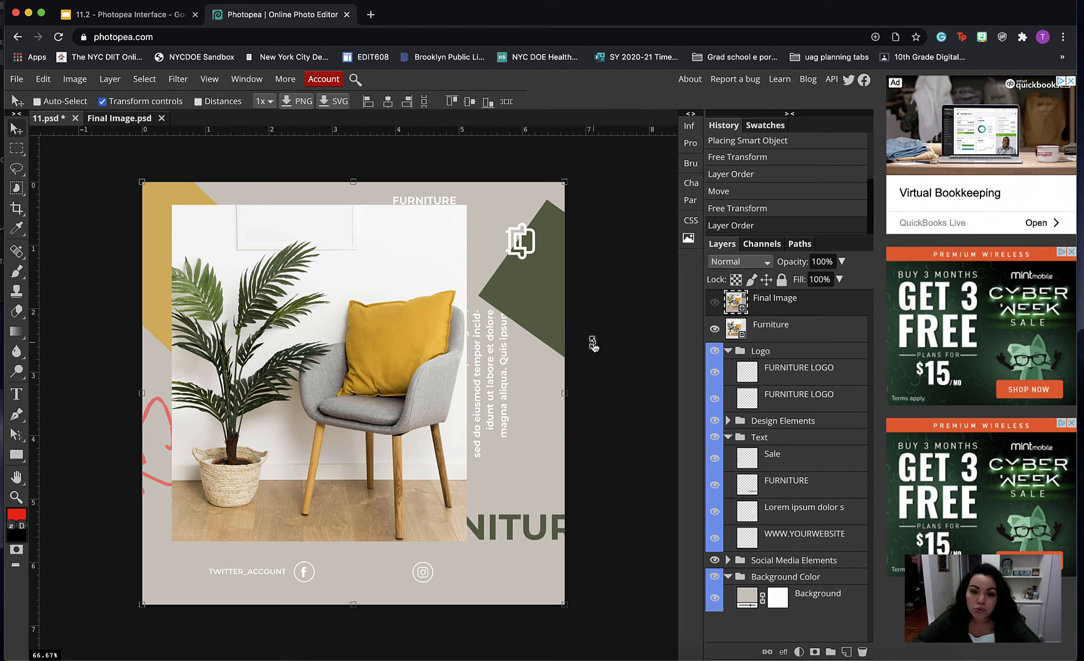
left_click(715, 303)
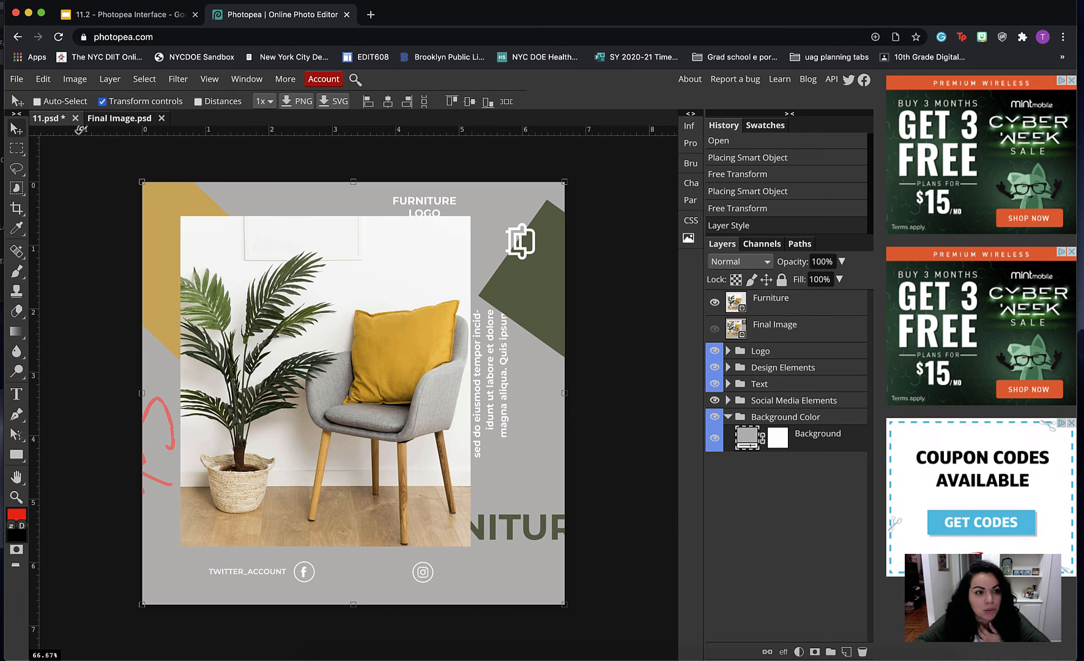
left_click(16, 79)
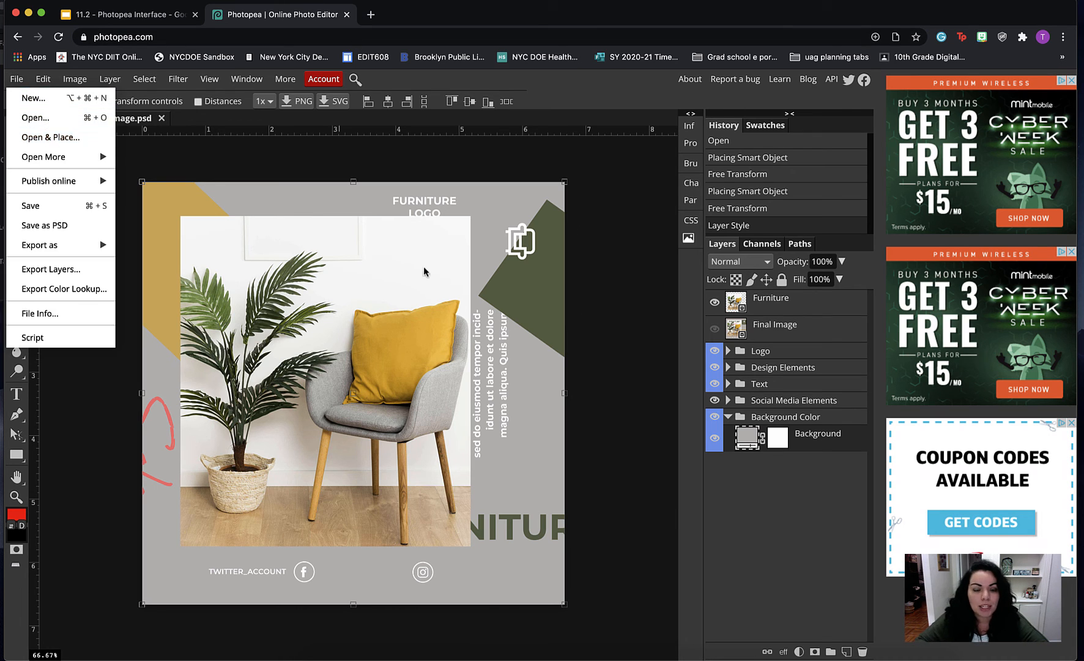
left_click(646, 569)
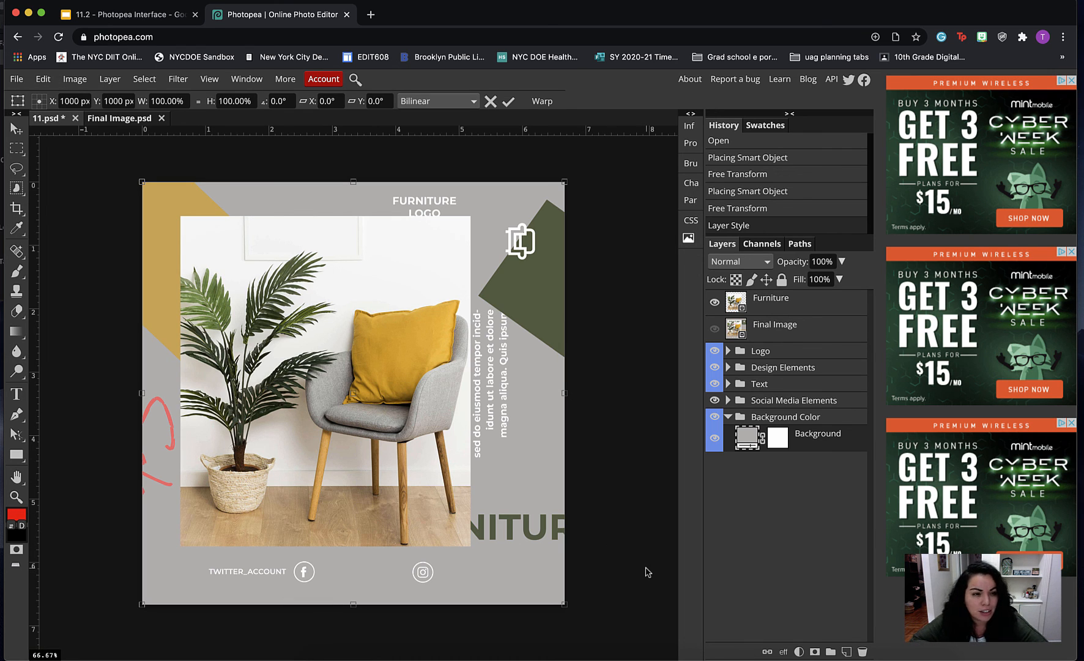
left_click(19, 80)
mouse_move(104, 246)
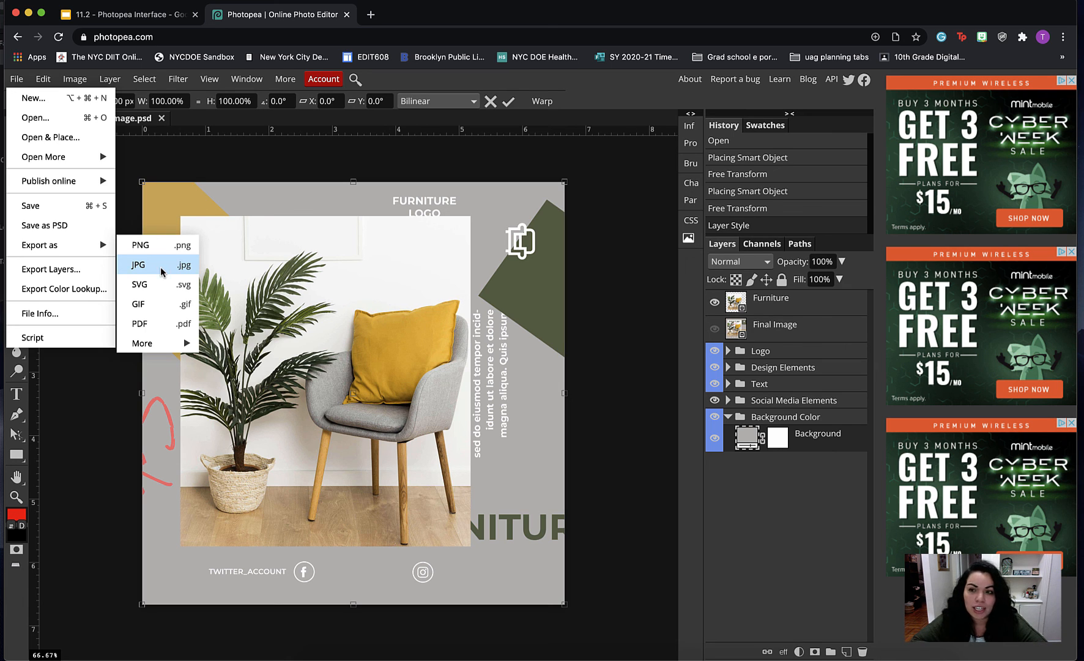
left_click(761, 491)
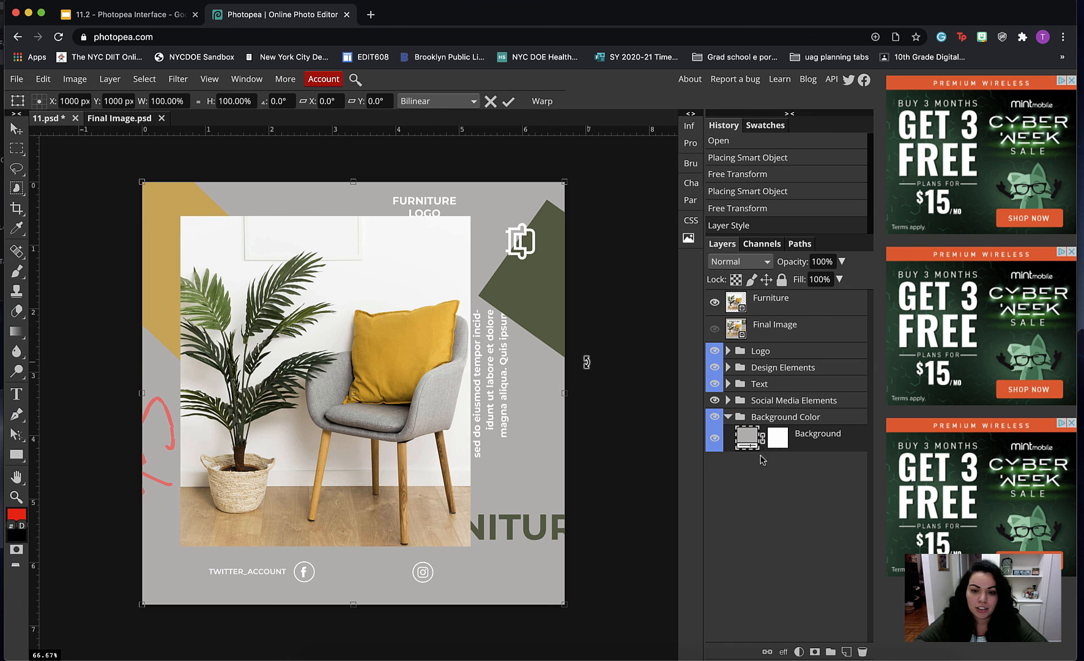